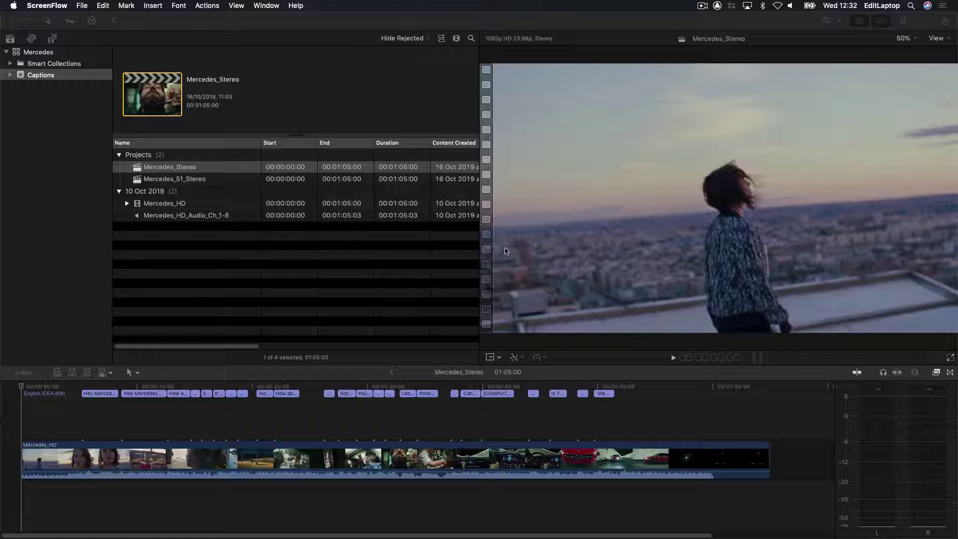
- Play Mercedes_Stereo to preview its CEA-608 captions, stopping on the 'Come on Guys ...' caption
left_click(137, 171)
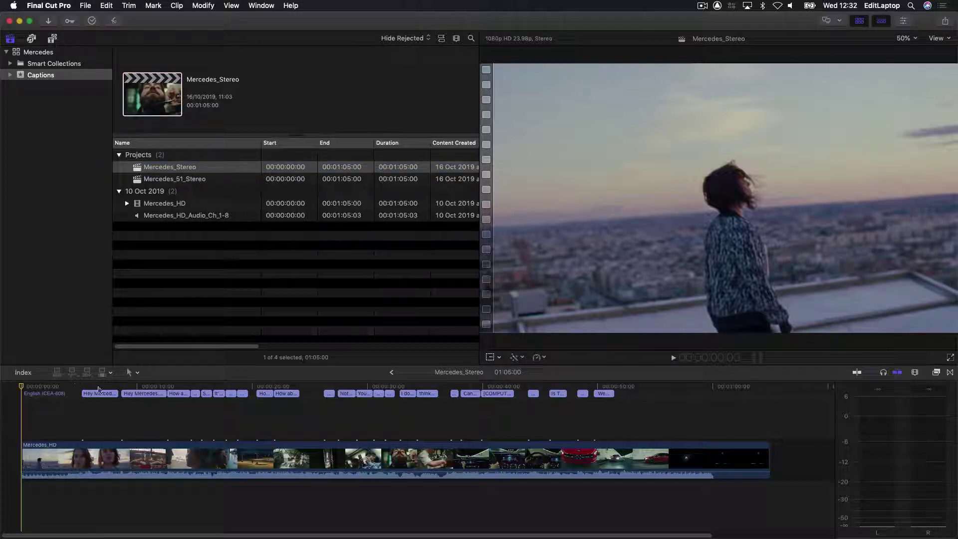
key("space")
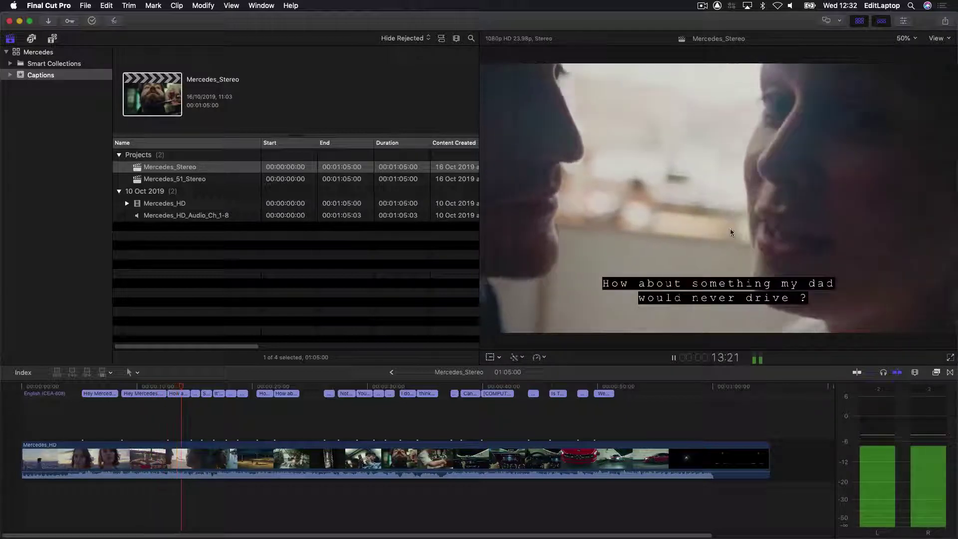
key("space")
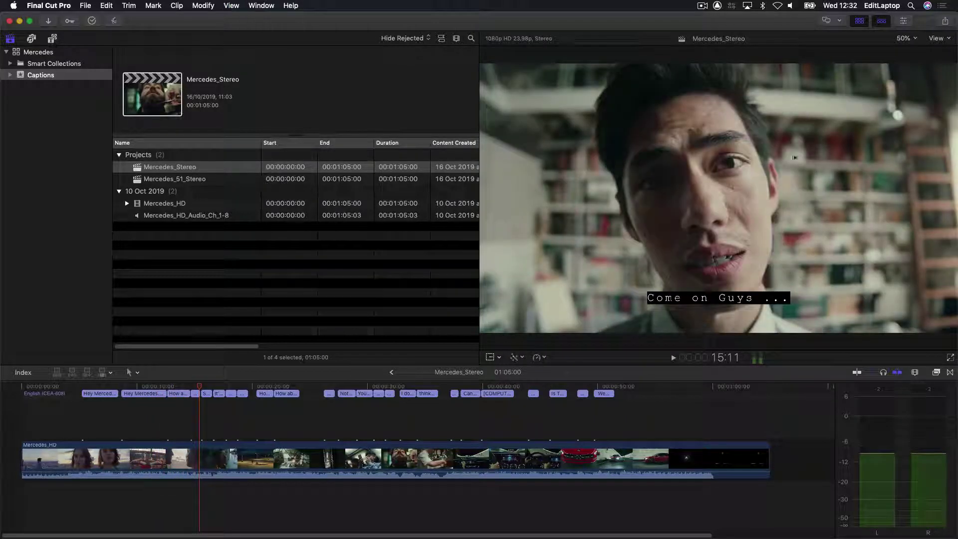
left_click(945, 22)
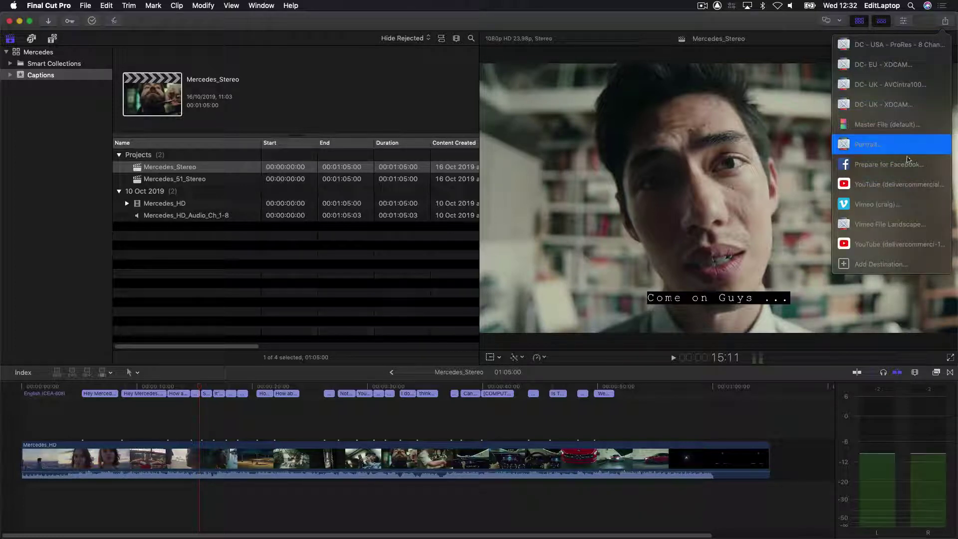
left_click(917, 125)
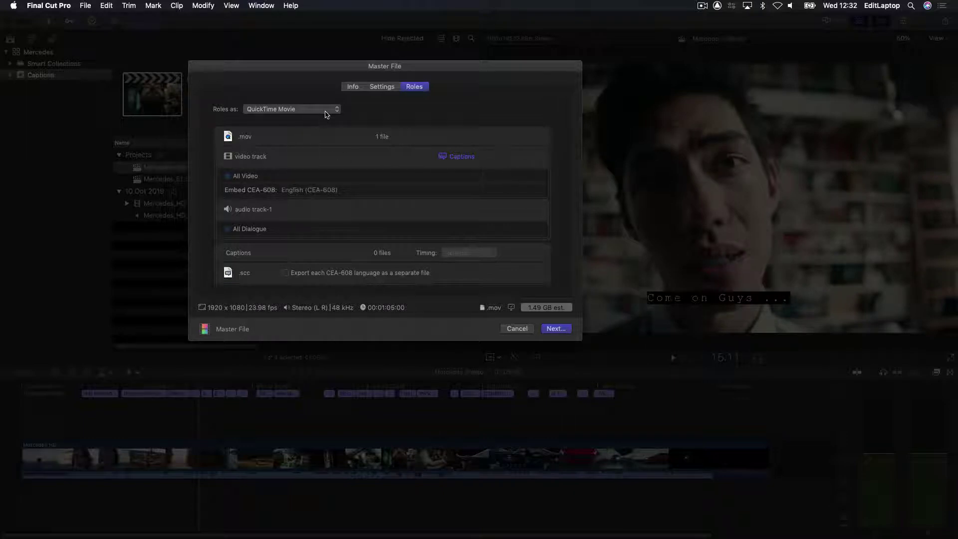
left_click(328, 111)
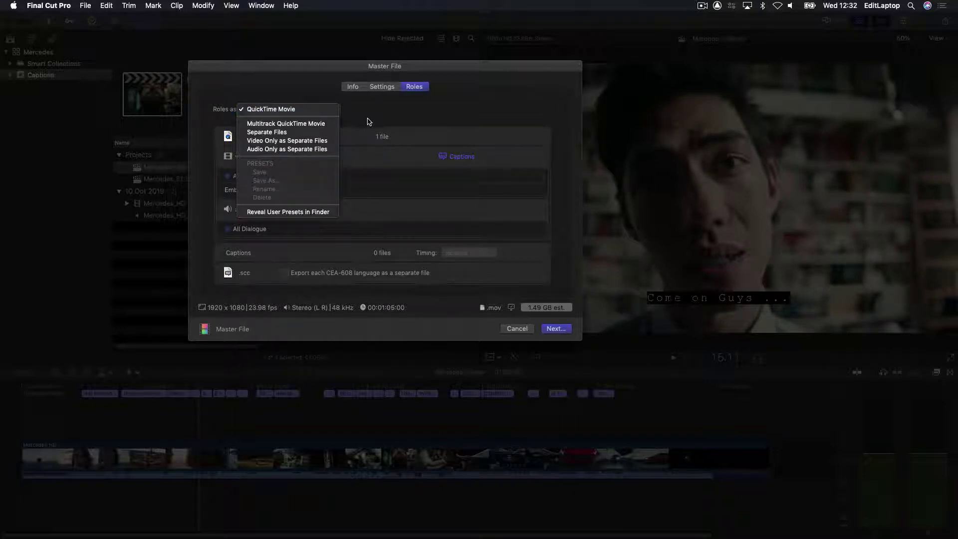
left_click(309, 110)
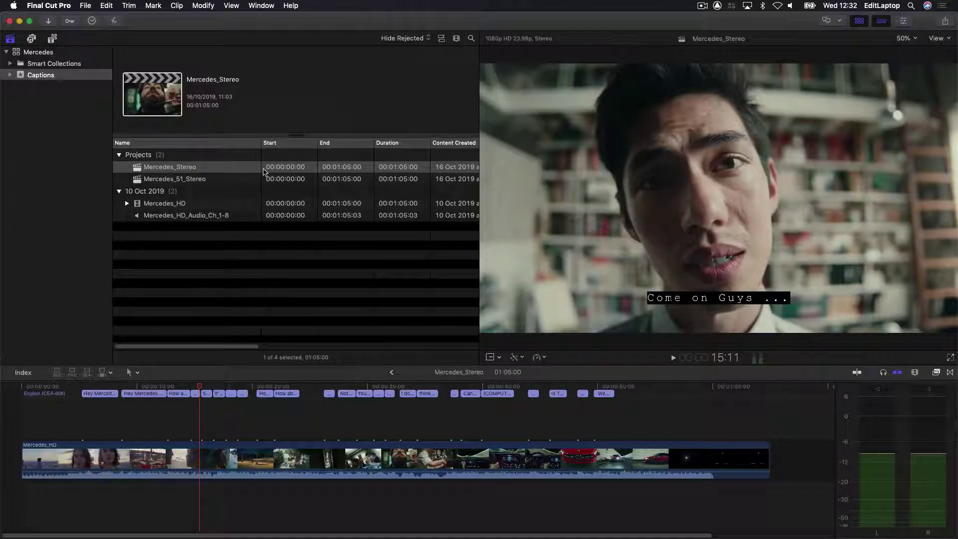
- Open Mercedes_51_Stereo and show the Mercedes_HD_Audio_Ch_1-8 clip's eight mono Dialogue channels in the Inspector
double_click(205, 182)
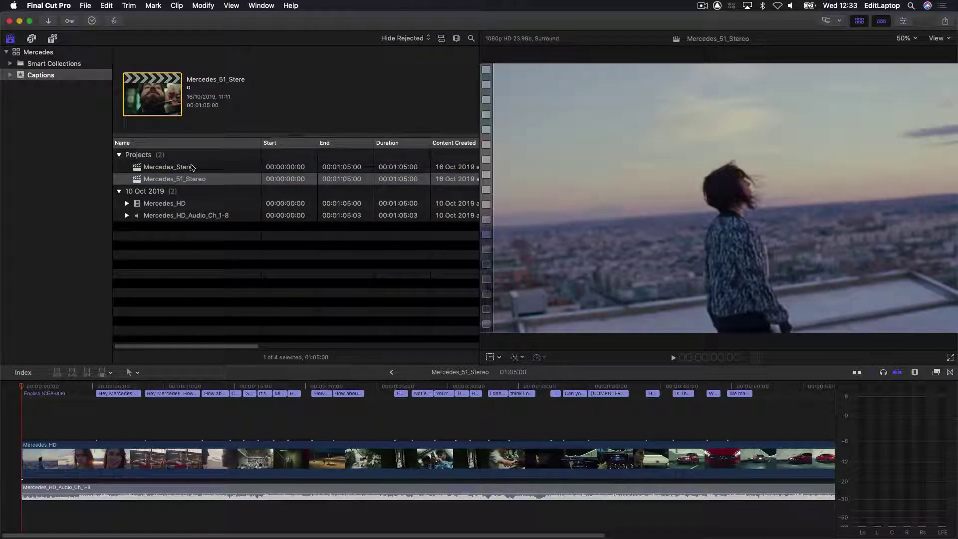
left_click(184, 217)
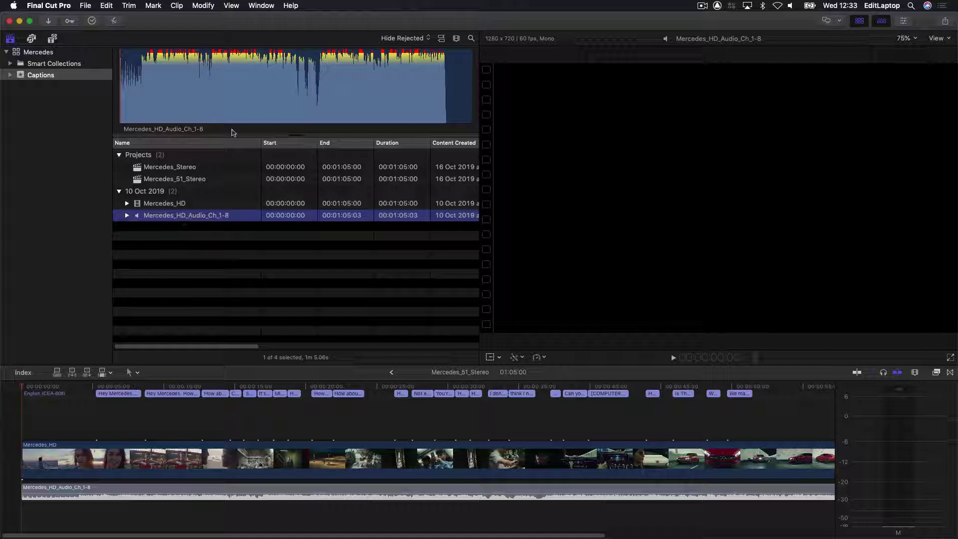
left_click(903, 21)
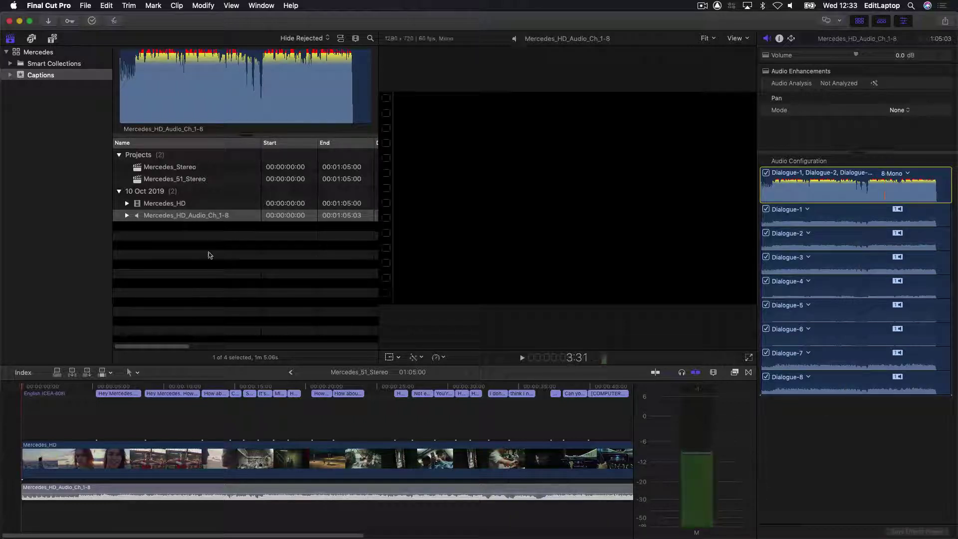
- Check that the timeline audio clip's configuration is Surround 5.1 + Stereo, leaving it unchanged
left_click(209, 255)
left_click(196, 182)
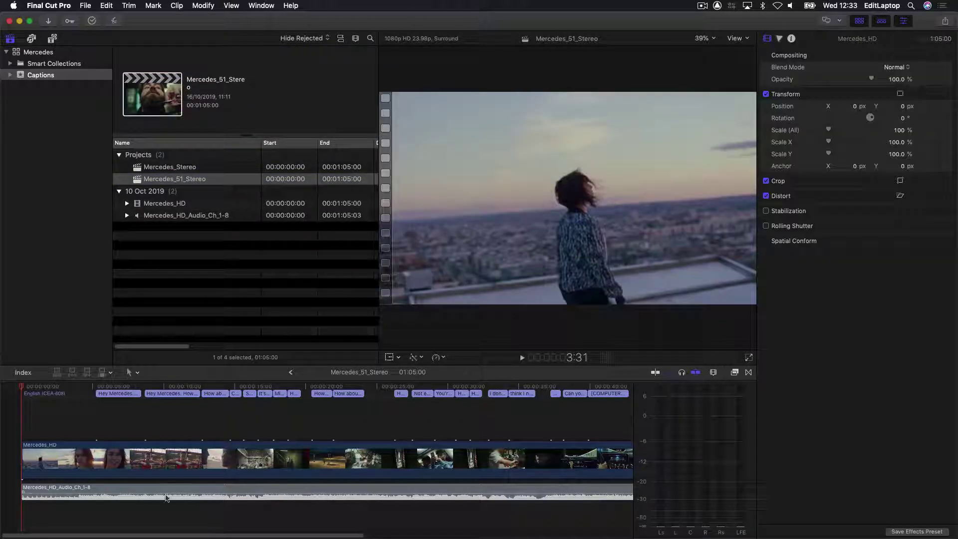
left_click(175, 487)
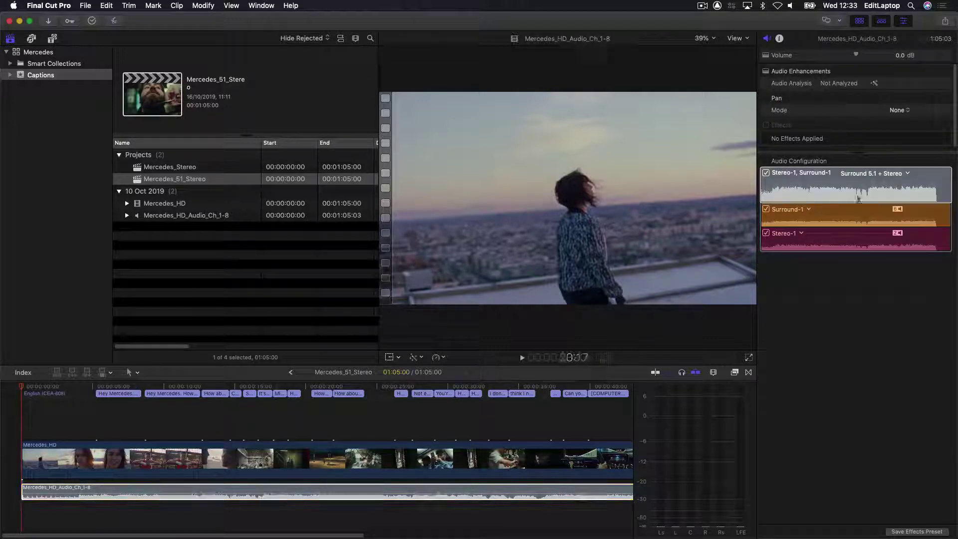
left_click(911, 174)
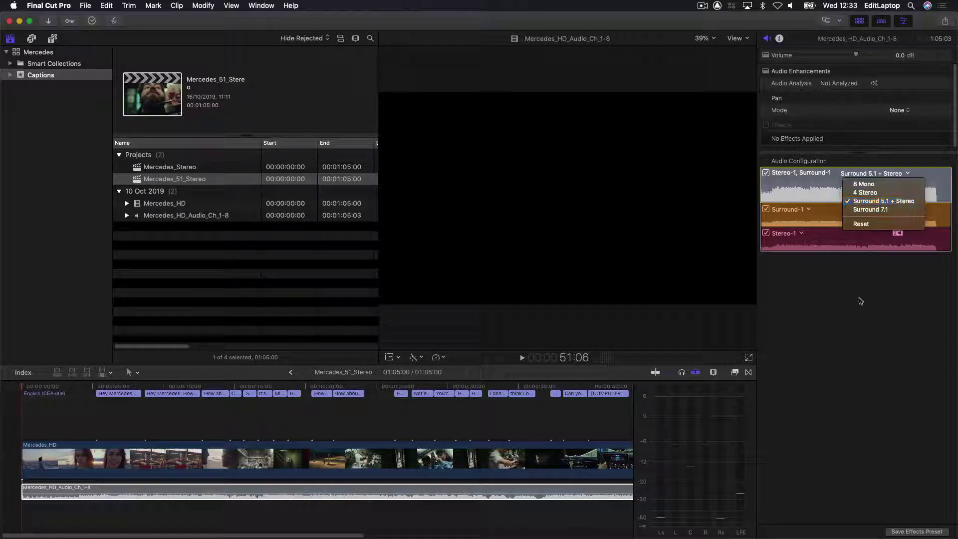
left_click(813, 235)
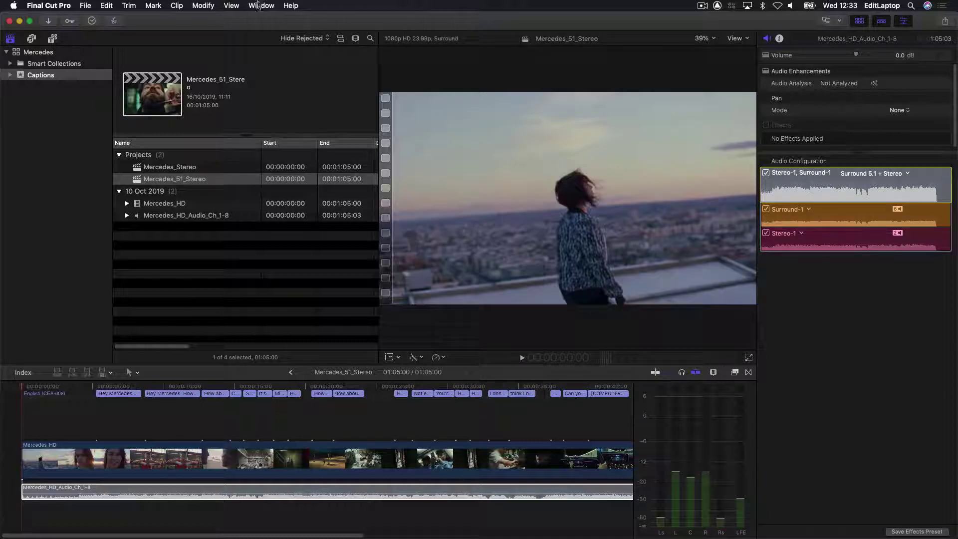
left_click(260, 5)
mouse_move(211, 8)
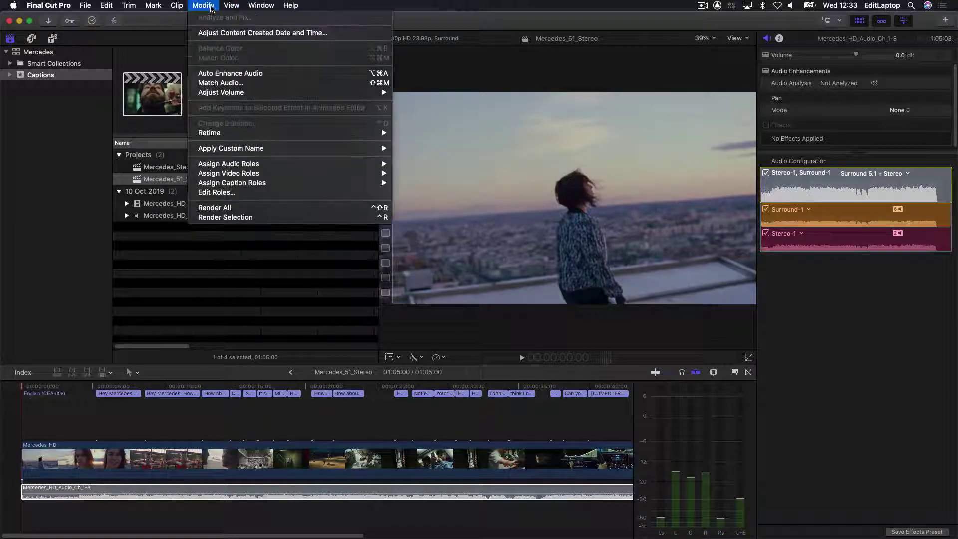
left_click(253, 194)
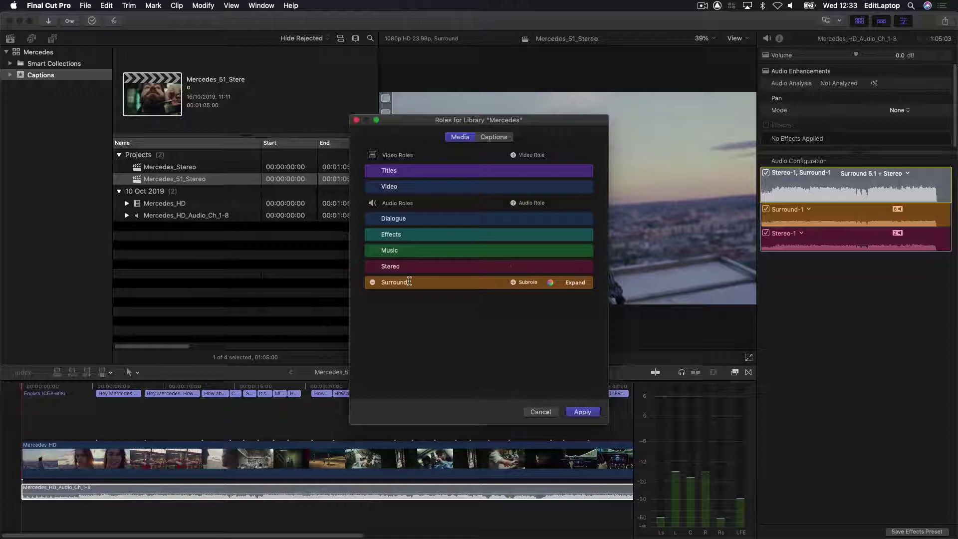
left_click(540, 411)
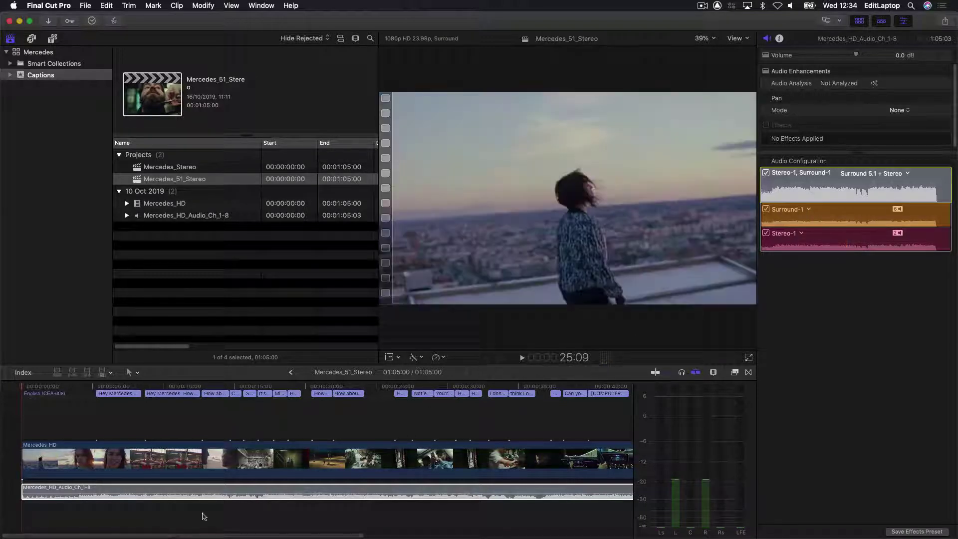
- Play Mercedes_51_Stereo from about 13 seconds with the Inspector hidden to preview captions and surround audio
left_click(219, 386)
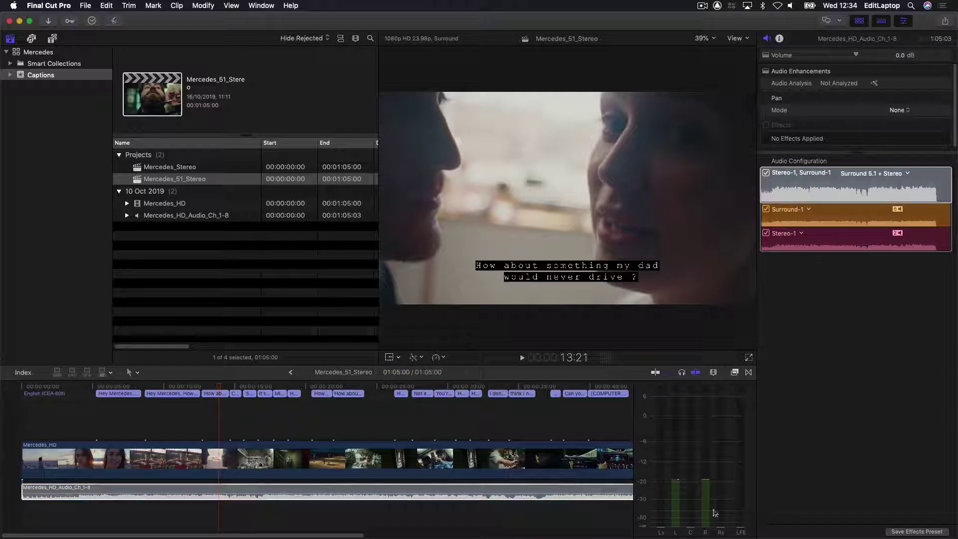
key("space")
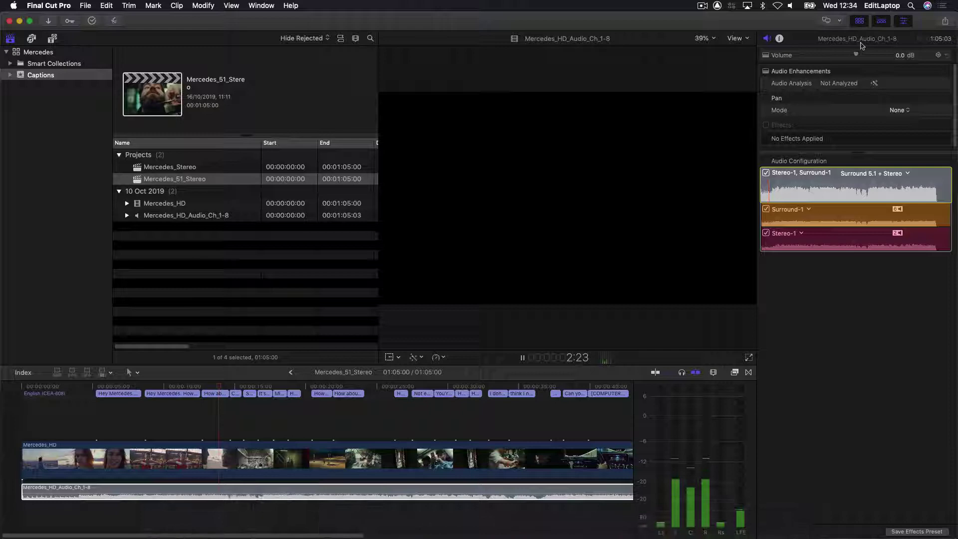
left_click(903, 21)
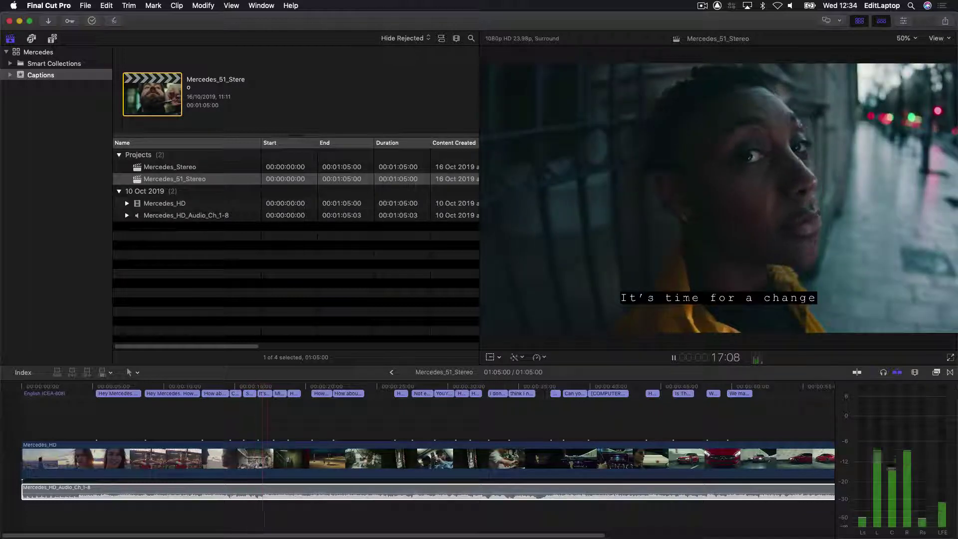
key("space")
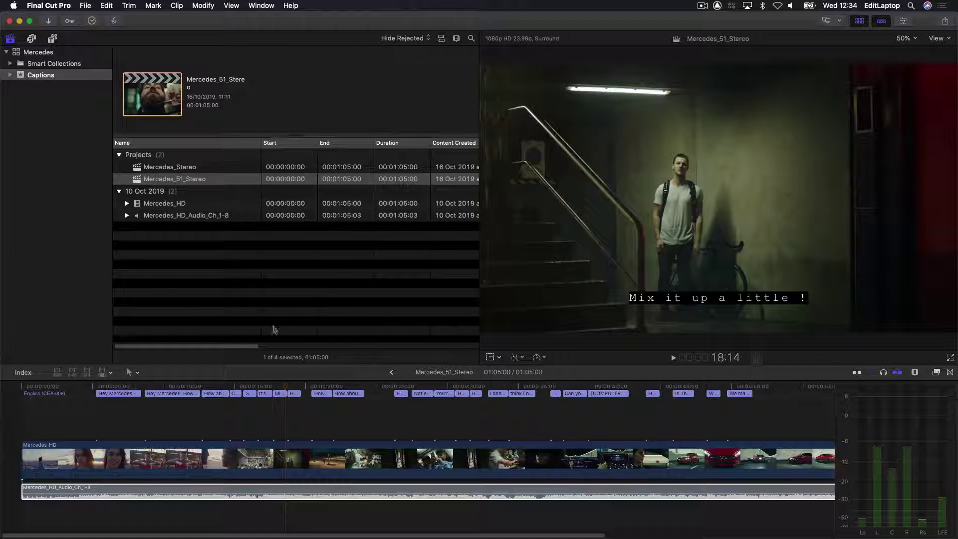
left_click(258, 385)
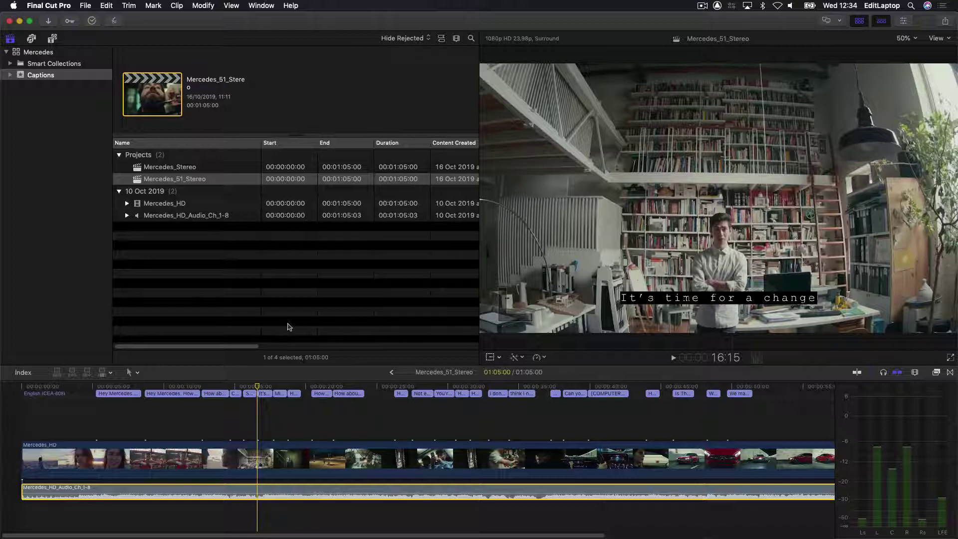
- Start a Master File export of the Mercedes_51_Stereo project
left_click(220, 178)
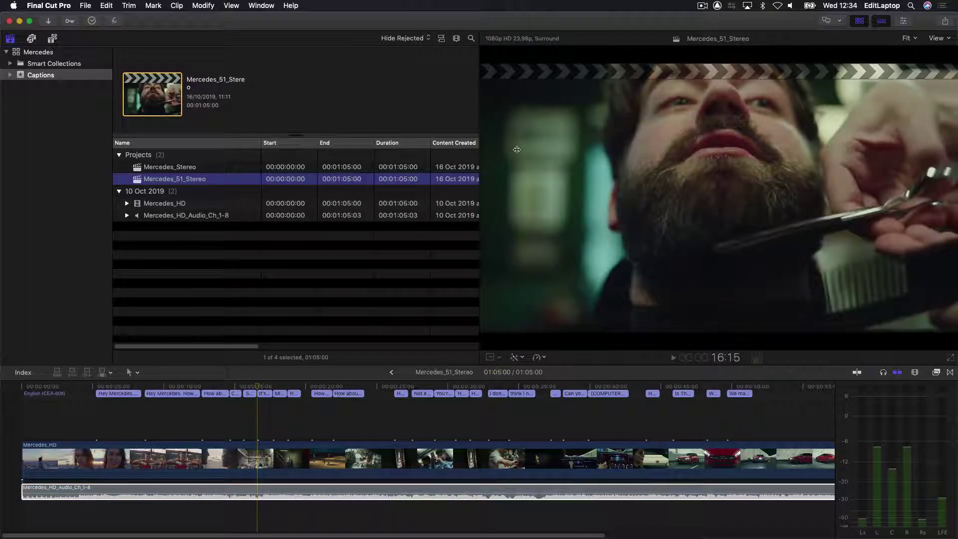
left_click(944, 22)
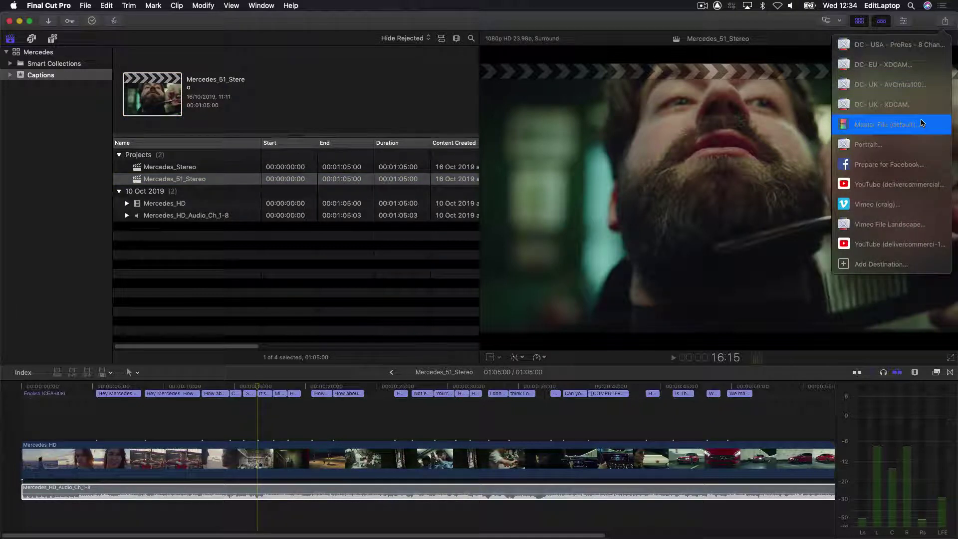
left_click(922, 123)
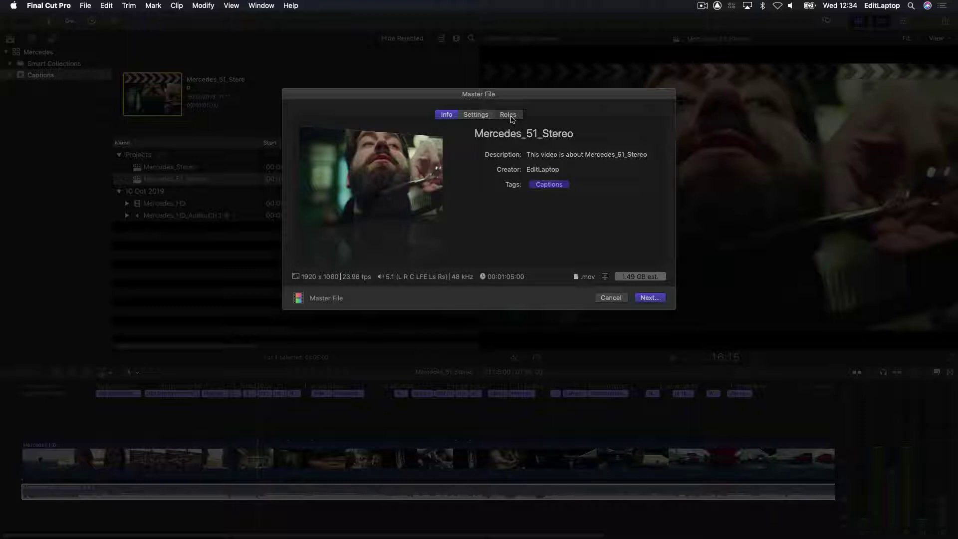
- Export roles as a Multitrack QuickTime Movie with audio track 2 set to Stereo
left_click(509, 115)
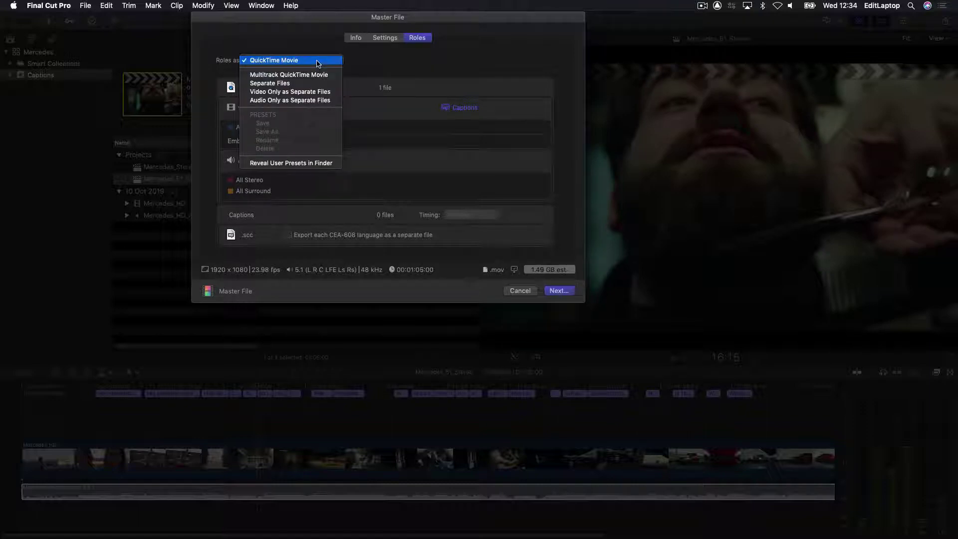
left_click(315, 75)
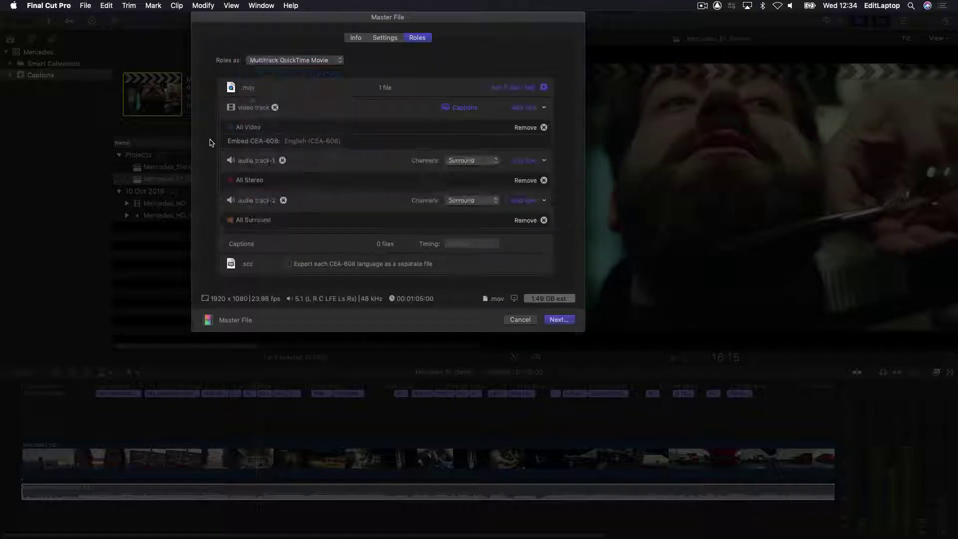
left_click(478, 202)
left_click(472, 208)
- Save the master file as Mercedes_51_Stereo on the Desktop and open the .mov with MediaInfo
left_click(571, 319)
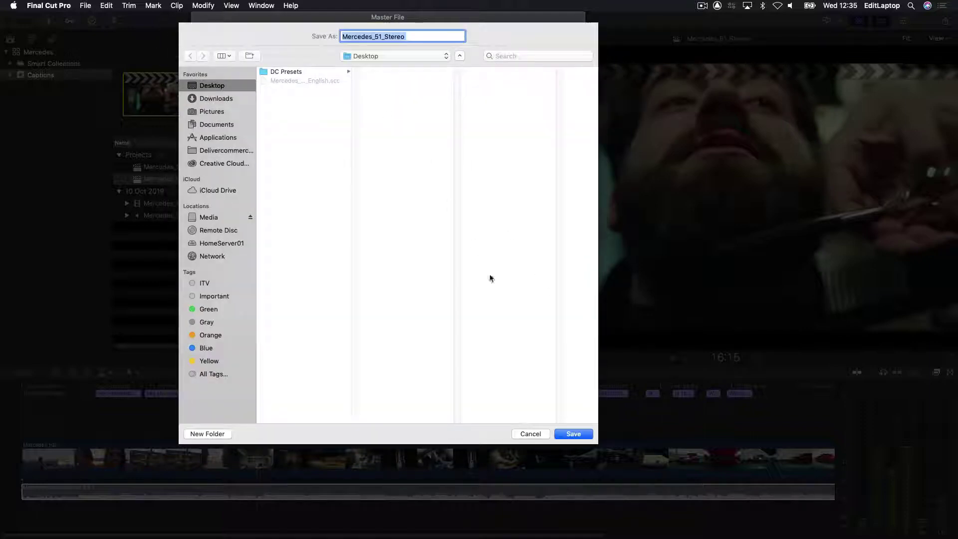
left_click(574, 433)
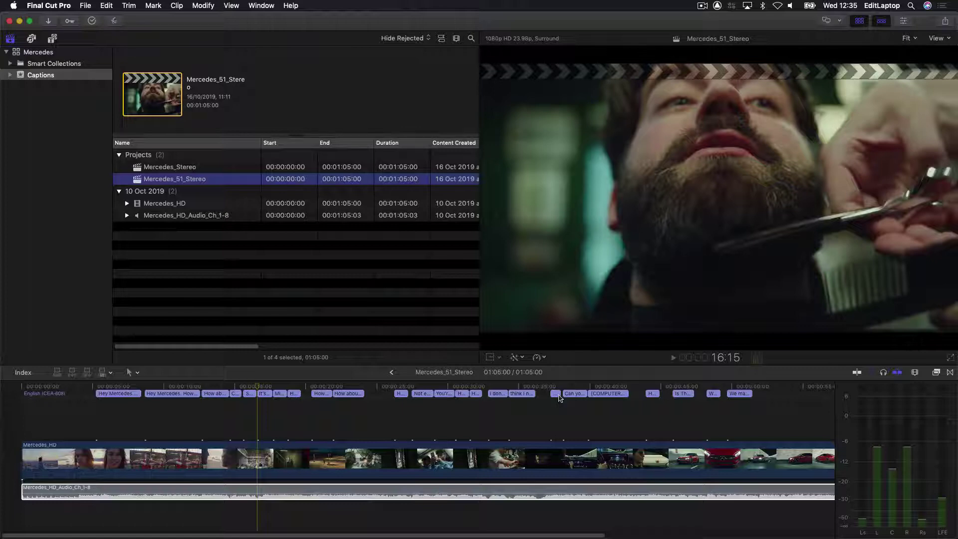
key("super+h")
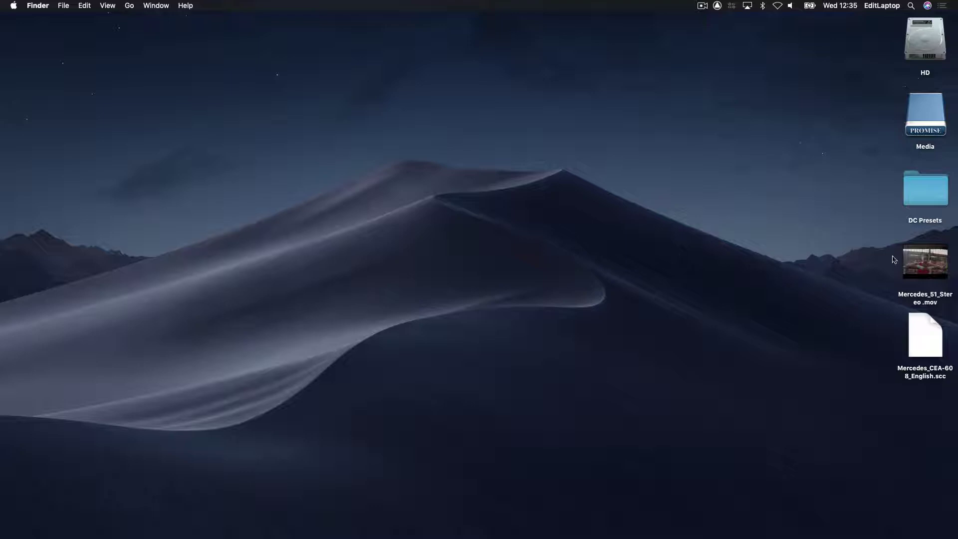
right_click(923, 272)
mouse_move(881, 286)
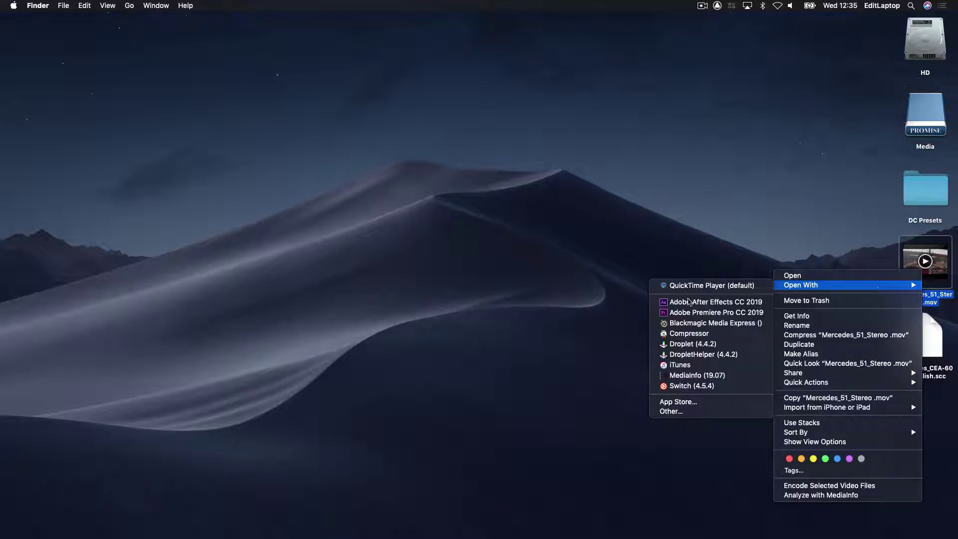
left_click(726, 379)
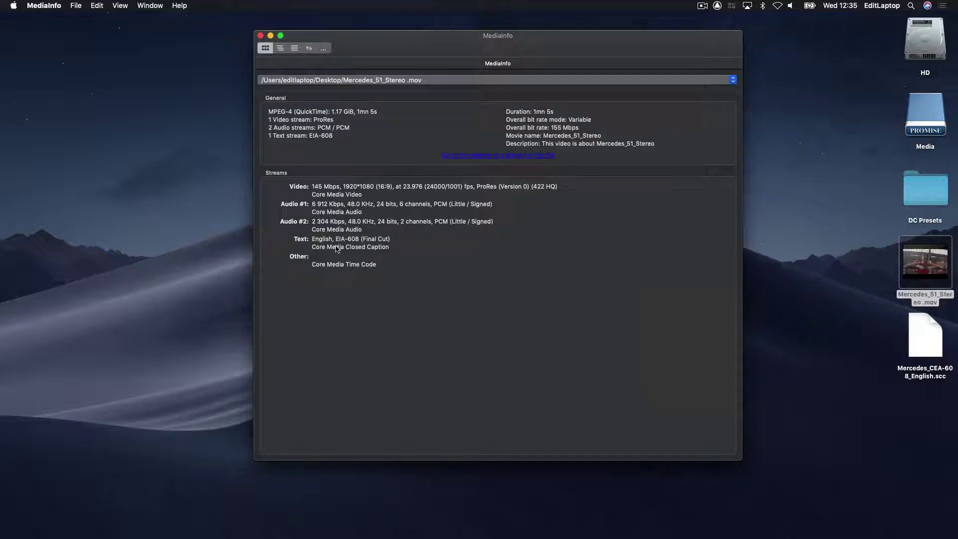
- View the movie's full text report, highlight the height through frame rate lines, then quit MediaInfo
left_click(294, 48)
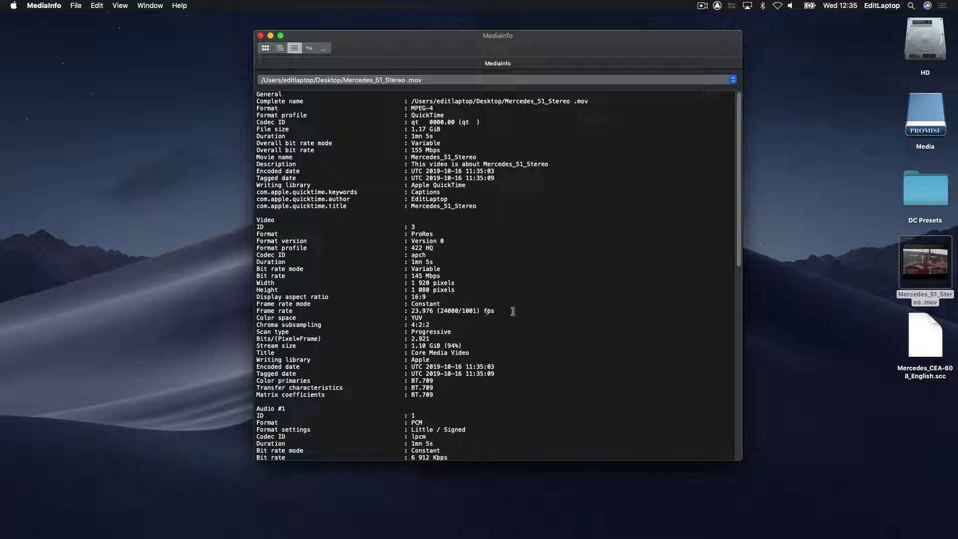
left_click_drag(514, 311, 383, 289)
key("super+q")
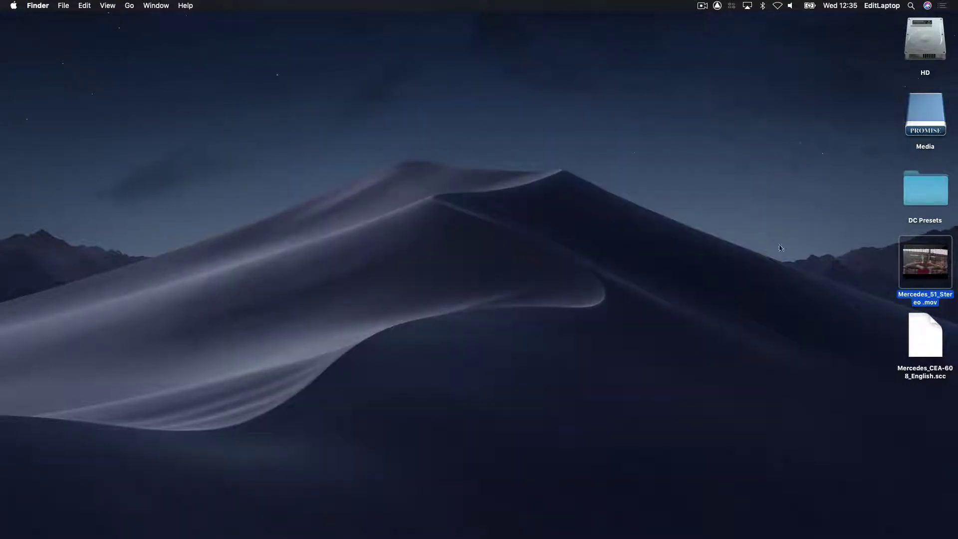
- Switch back to Final Cut Pro and jump to the 00:39 '68 degrees' temperature caption
key("super+Tab")
key("super+Tab")
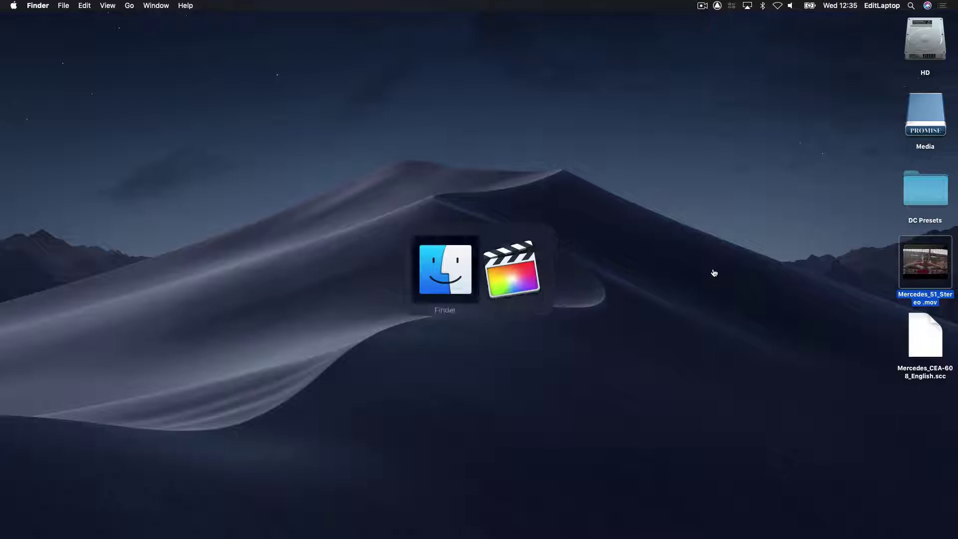
key("super+Tab")
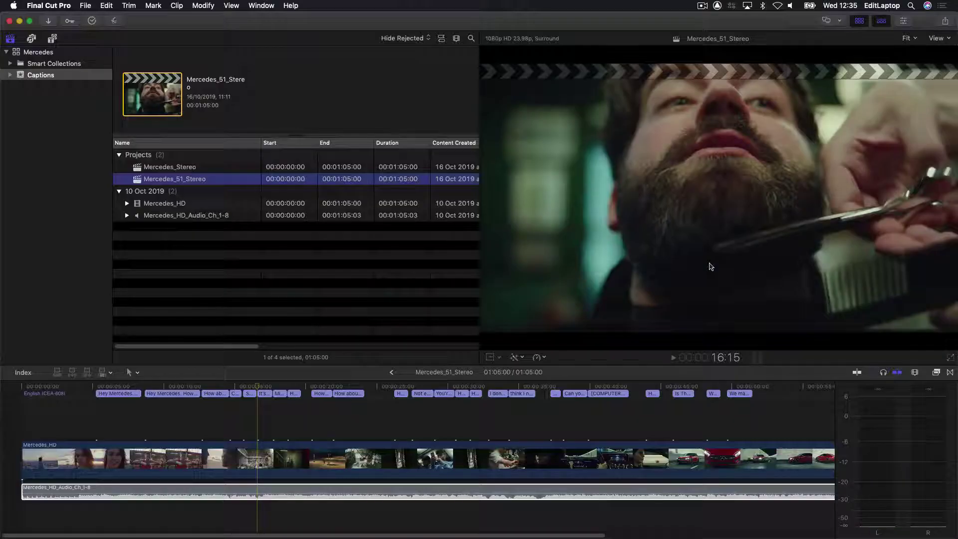
left_click(588, 387)
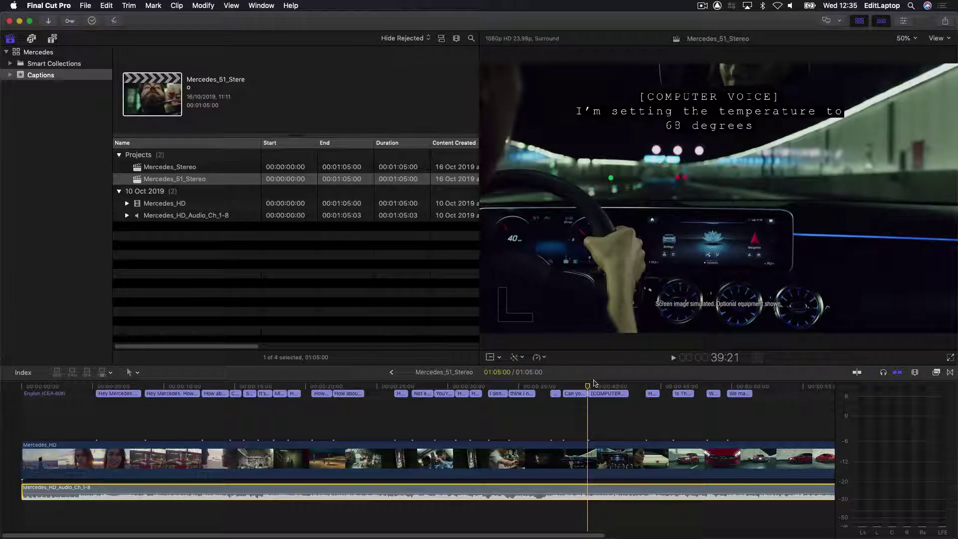
- Set the Mercedes_HD_Audio_Ch_1-8 clip's audio configuration to Surround 5.1 + Stereo
left_click(214, 216)
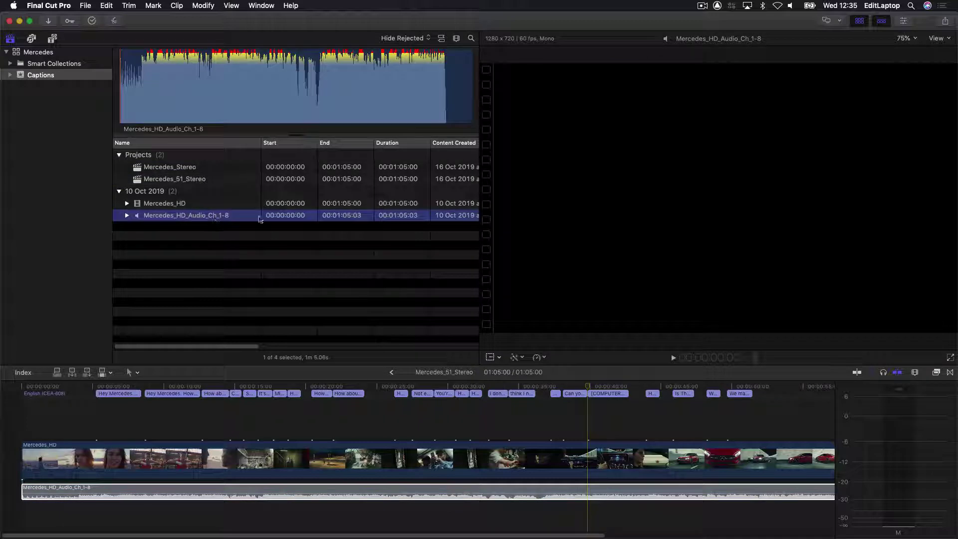
left_click(903, 21)
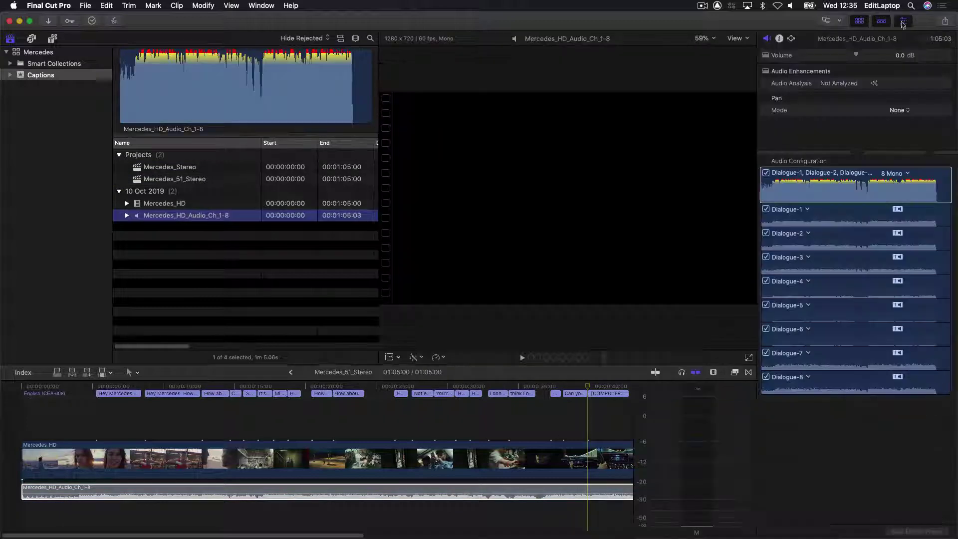
left_click(907, 174)
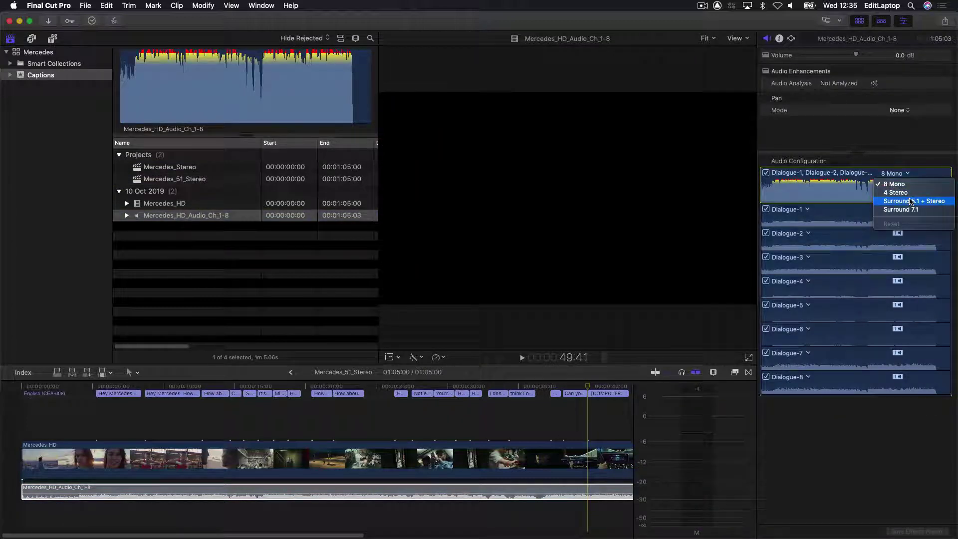
left_click(908, 200)
- Assign the Surround-1 role to the first channel group and Stereo-1 to the second
left_click(807, 209)
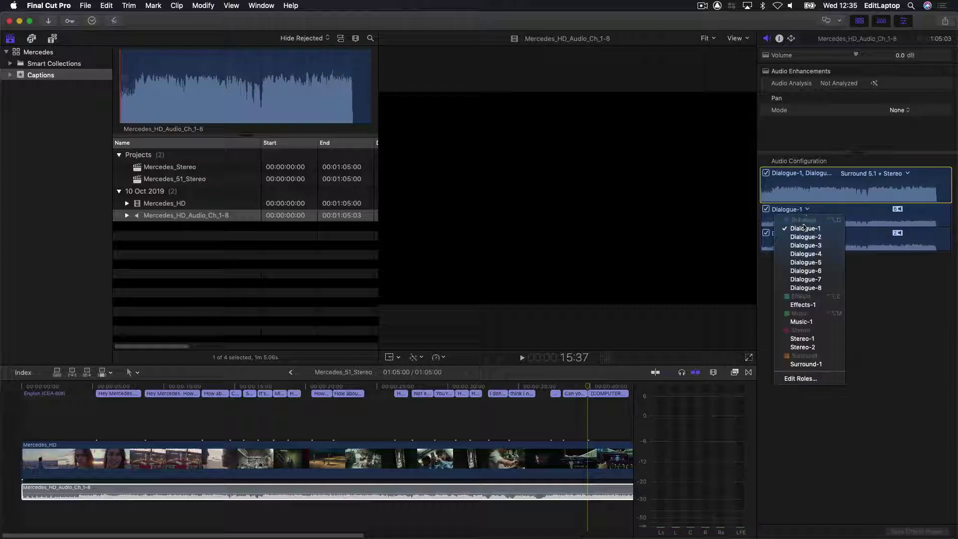
left_click(818, 363)
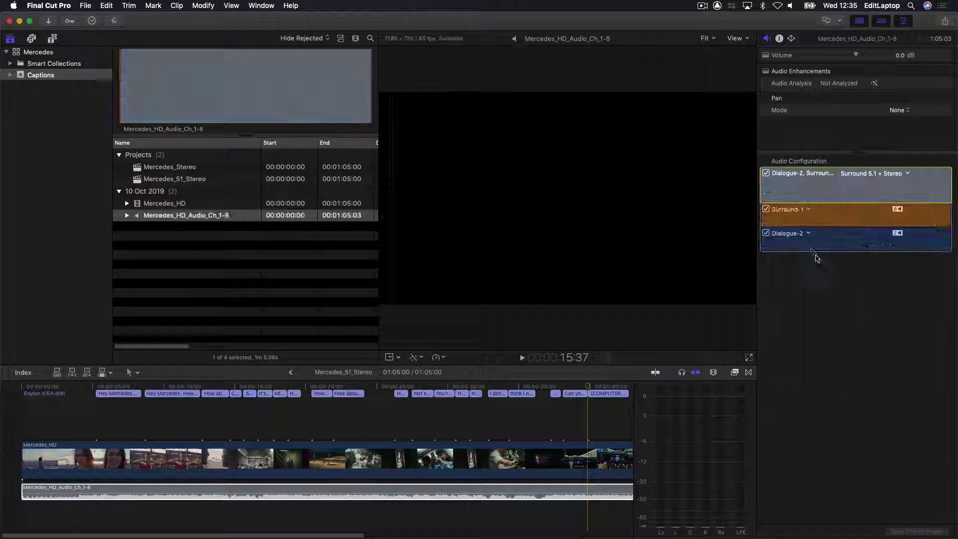
left_click(807, 233)
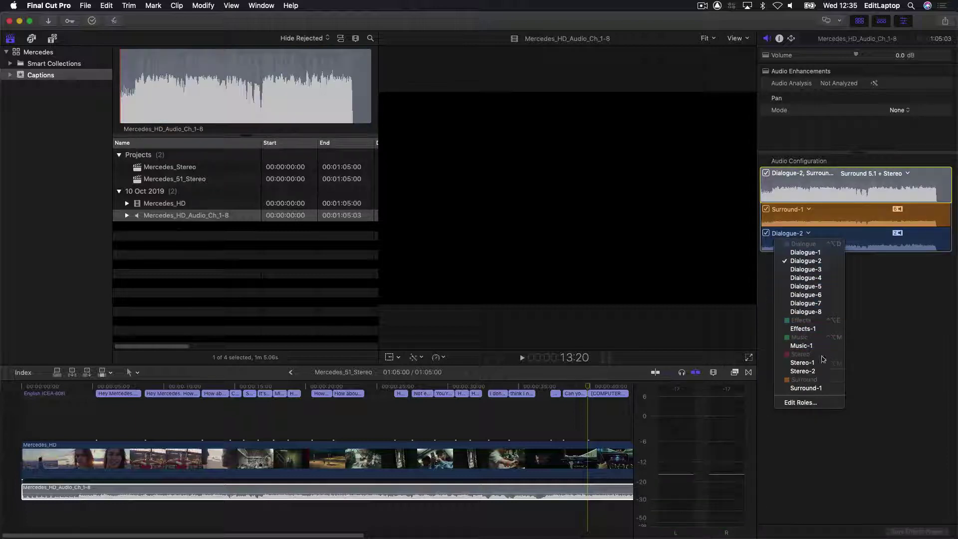
left_click(802, 363)
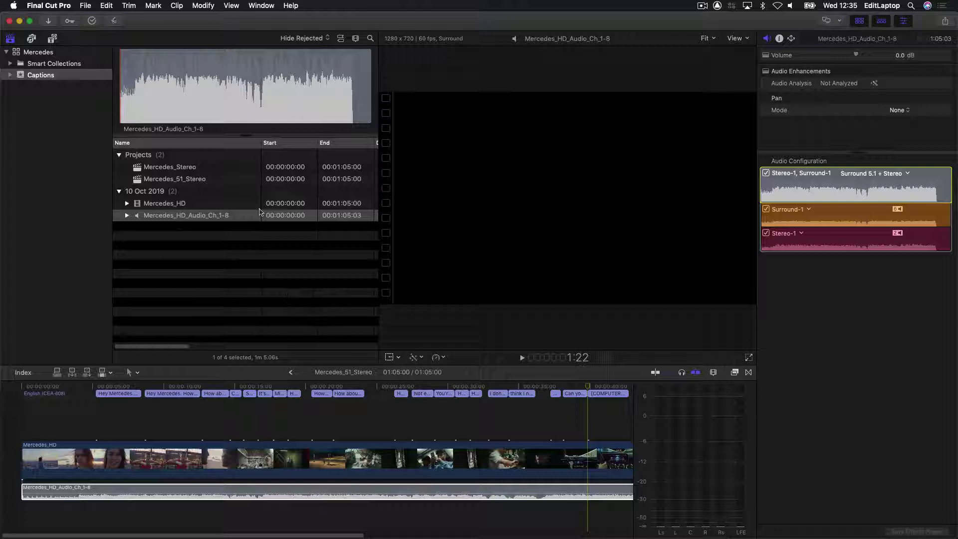
left_click(219, 182)
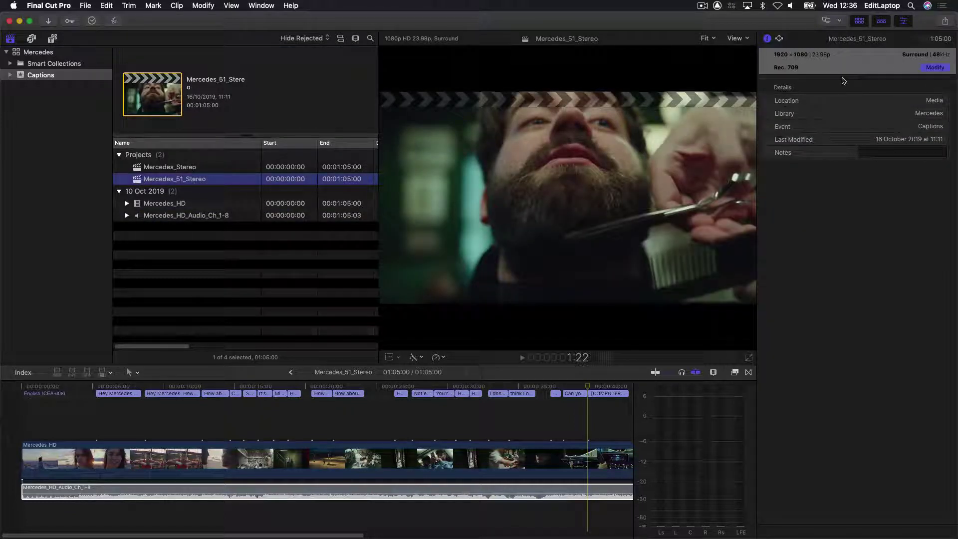
left_click(936, 67)
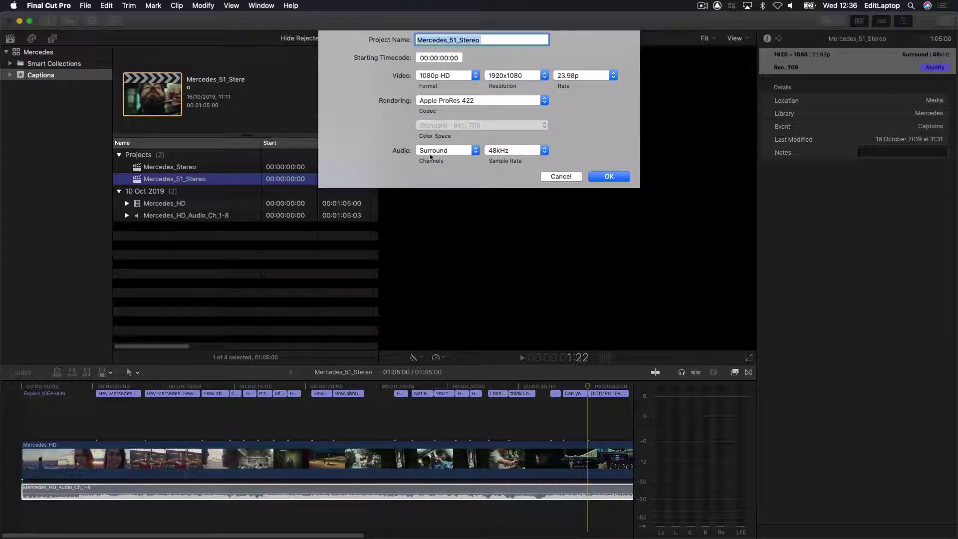
left_click(561, 177)
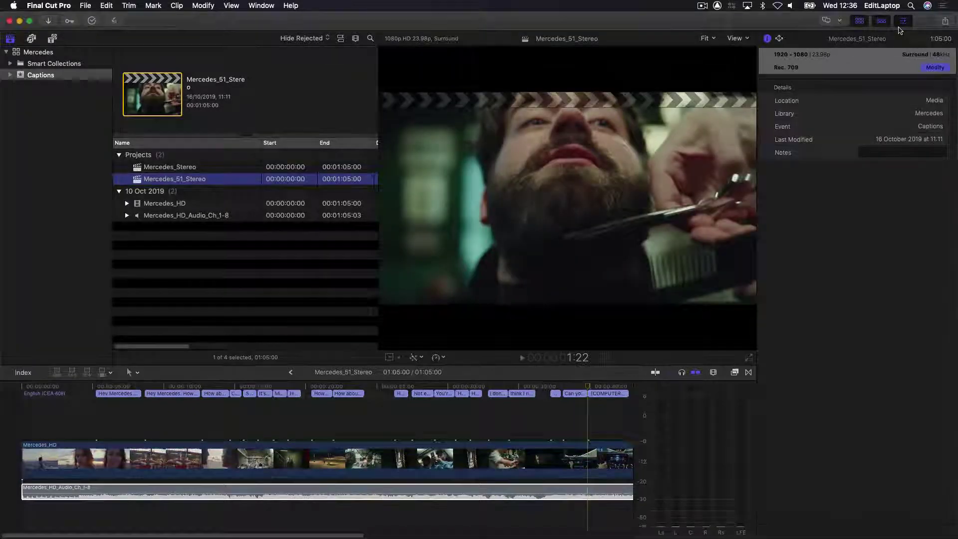
- Hide the Inspector to widen the Mercedes_51_Stereo viewer and timeline
left_click(903, 22)
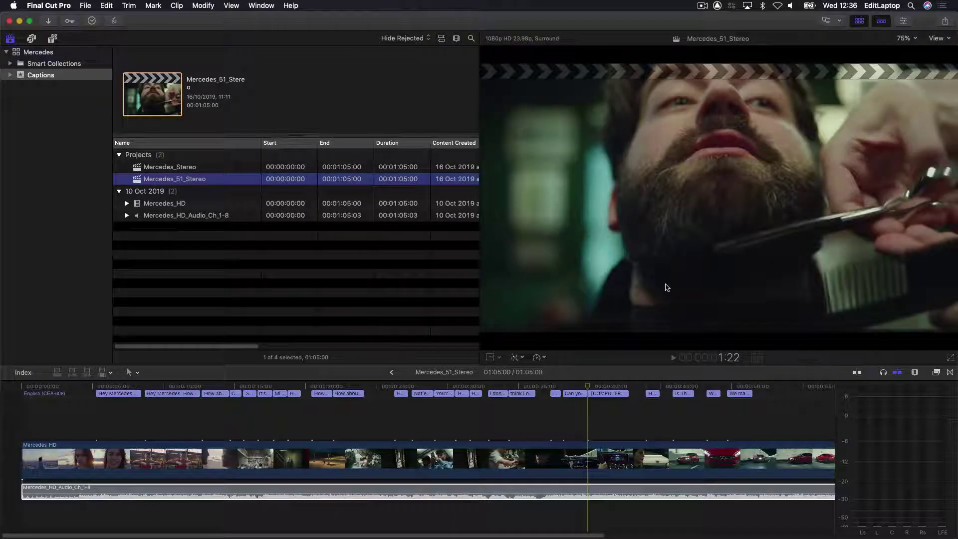